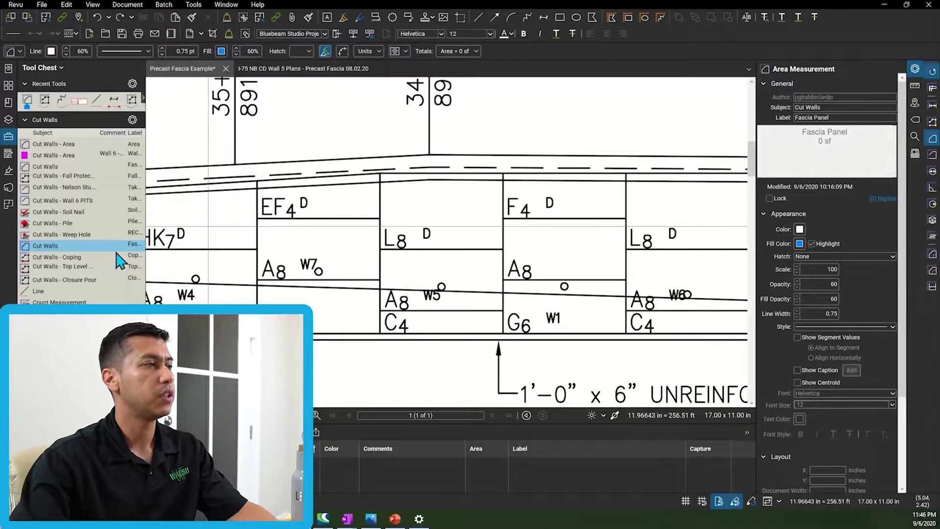
Zoom in and start outlining a Fascia Panel area at the L8 corner.
scroll(498, 200, up, 4)
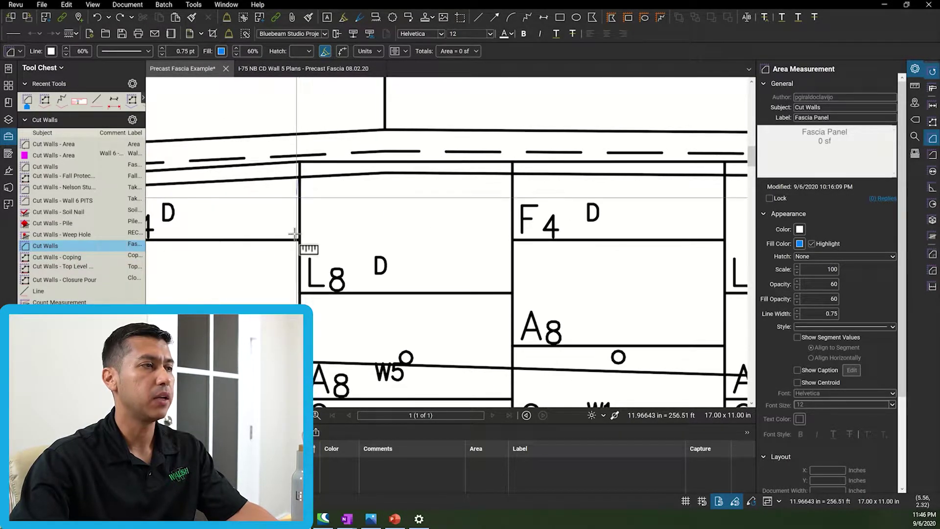
click(299, 293)
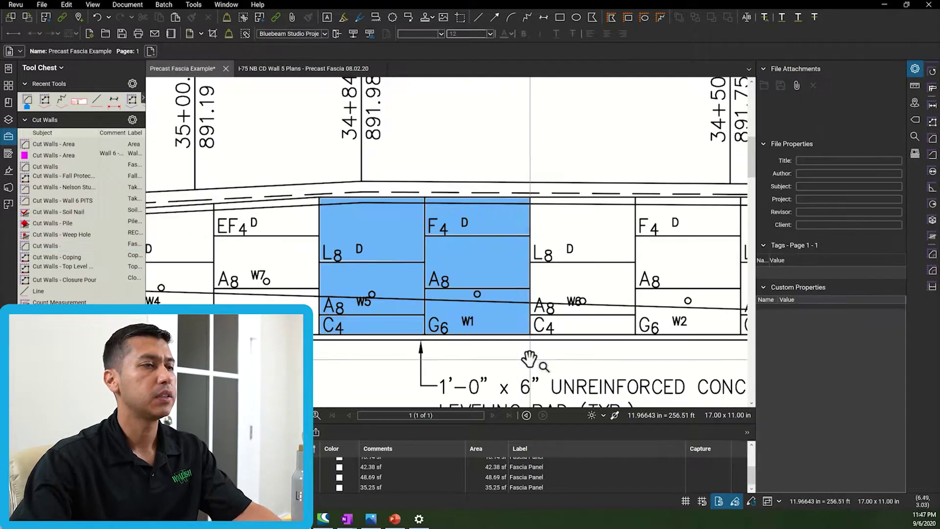
Move all blue panel area takeoffs onto the Fascia Panels layer and hide the Closure Pour and Panels layers.
click(8, 119)
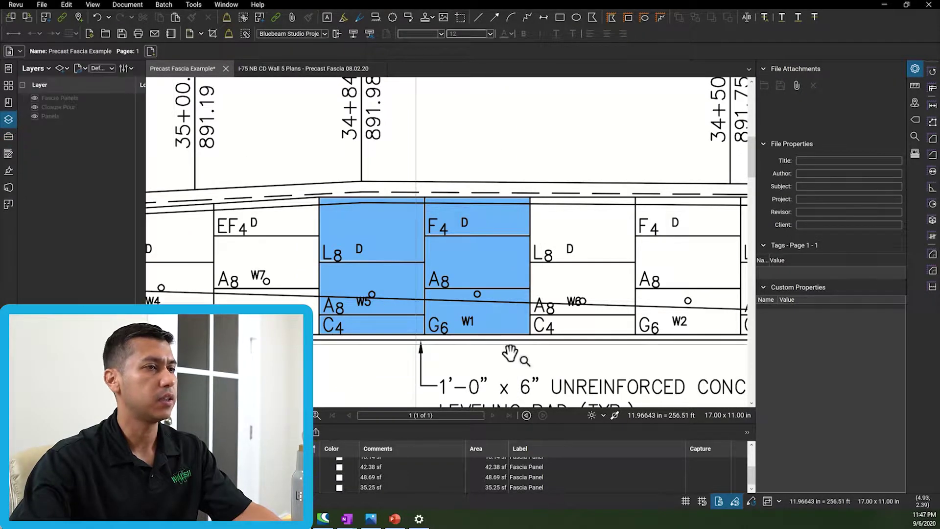
key(ctrl+a)
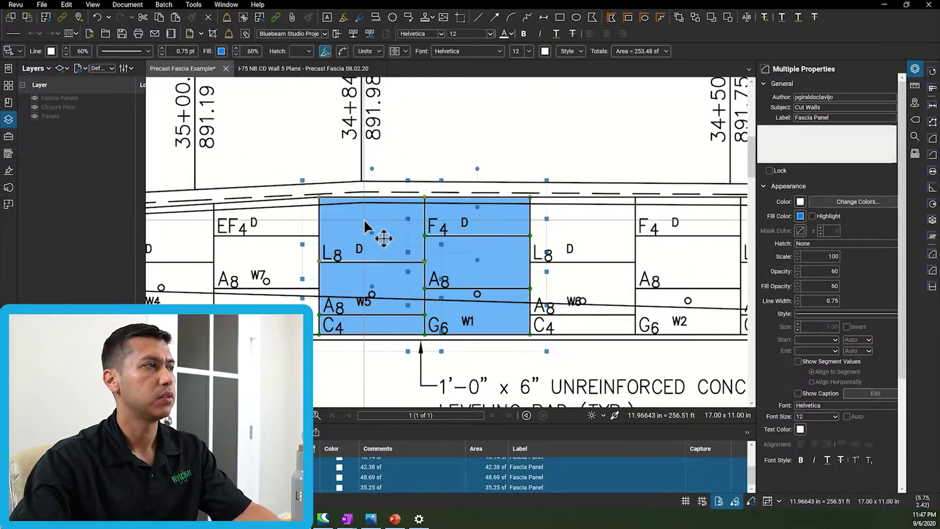
right_click(363, 219)
mouse_move(453, 307)
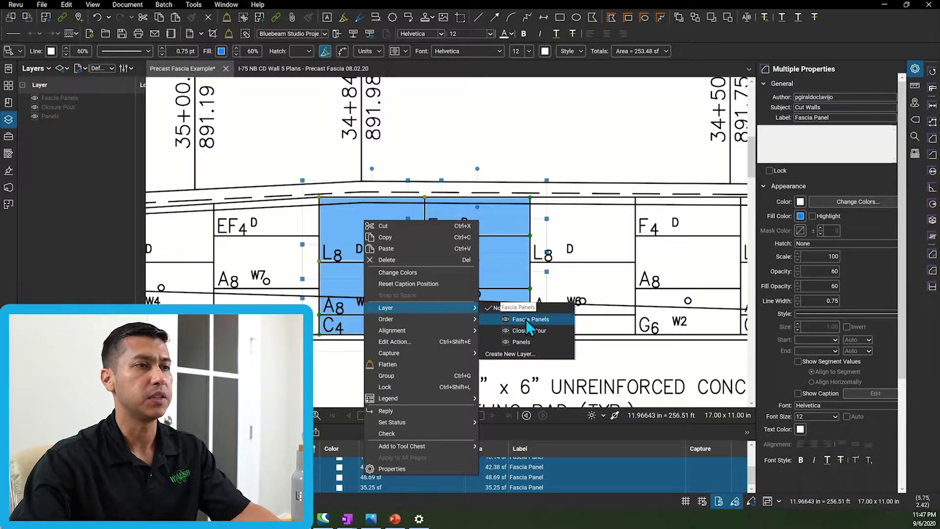
click(526, 319)
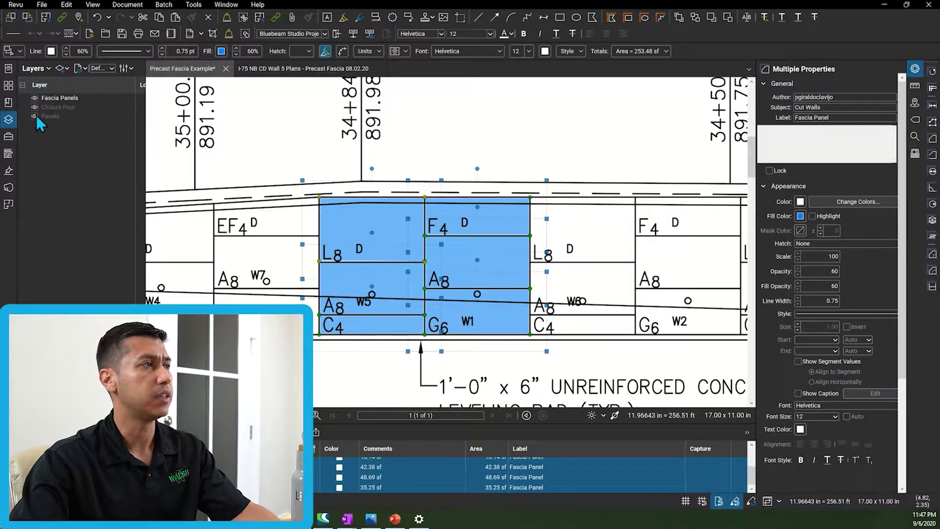
click(75, 107)
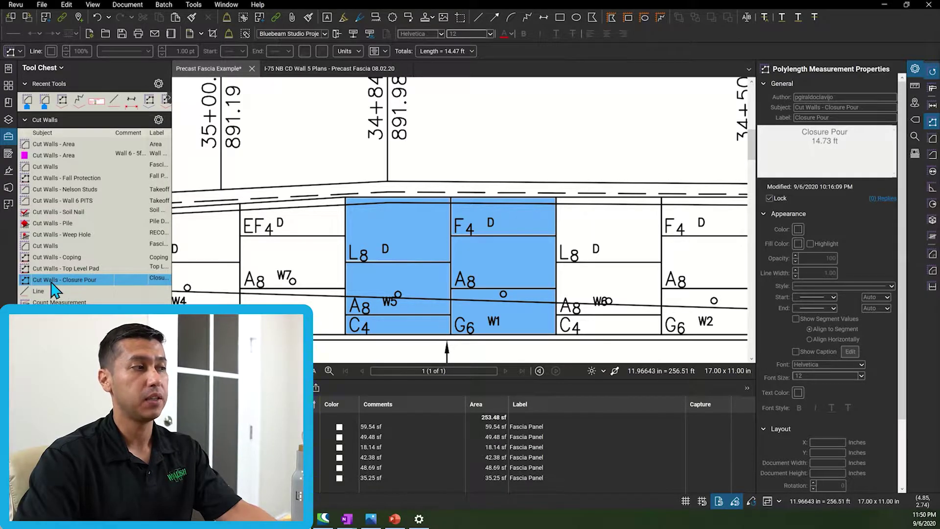
Finish the red closure pour line along the panel joint and unlock it for editing.
scroll(448, 319, up, 4)
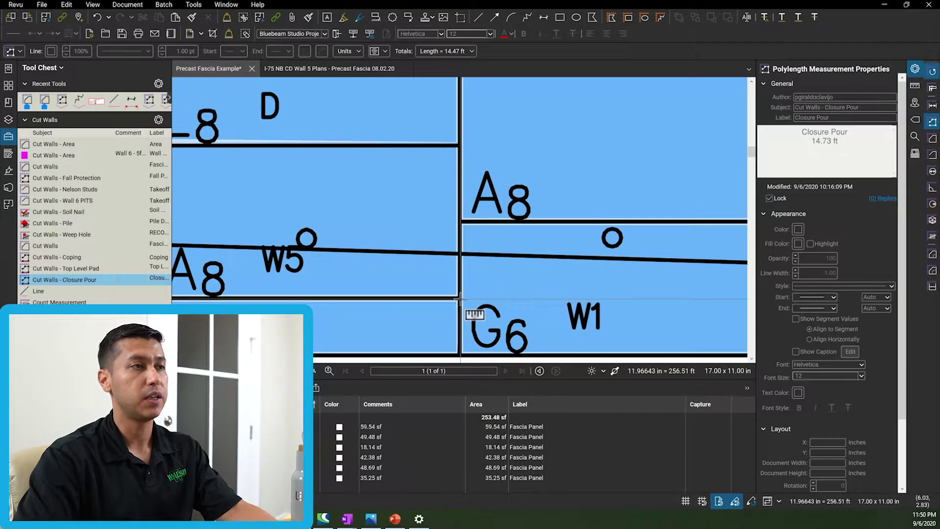
scroll(472, 146, down, 3)
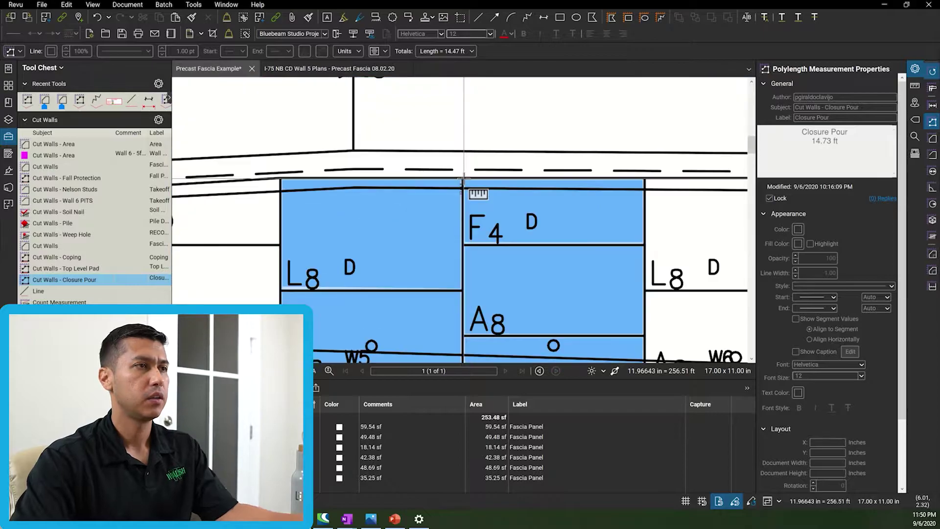
double_click(464, 179)
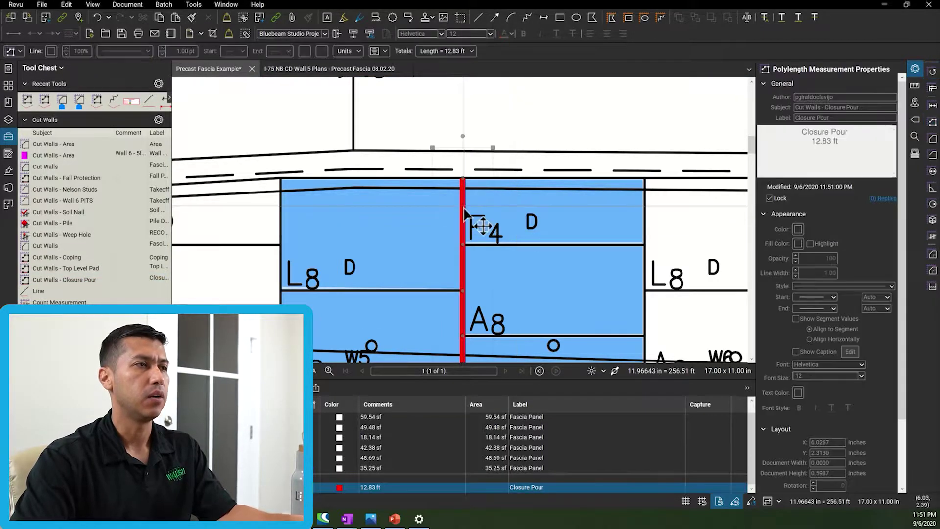
click(769, 199)
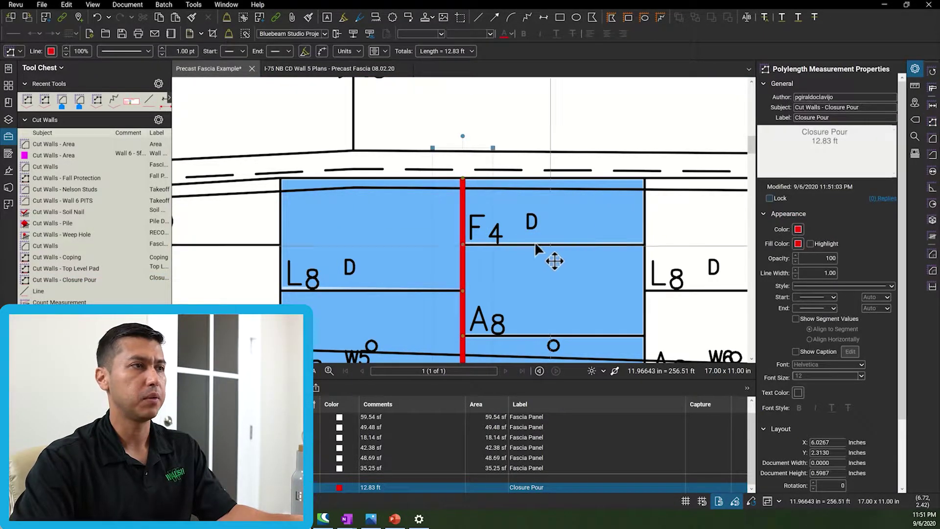
click(465, 220)
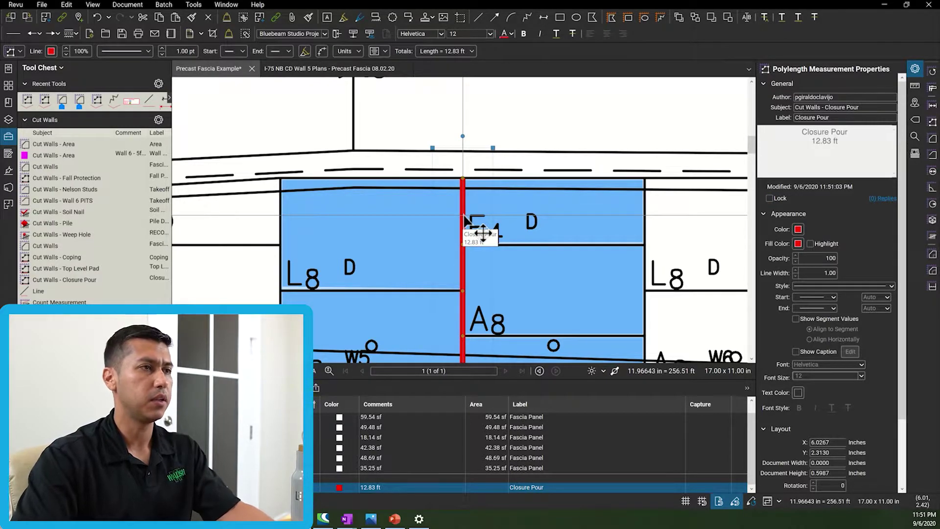
Delete ' - Closure Pour' from the line's Subject so it reads Cut Walls.
right_click(464, 220)
click(498, 322)
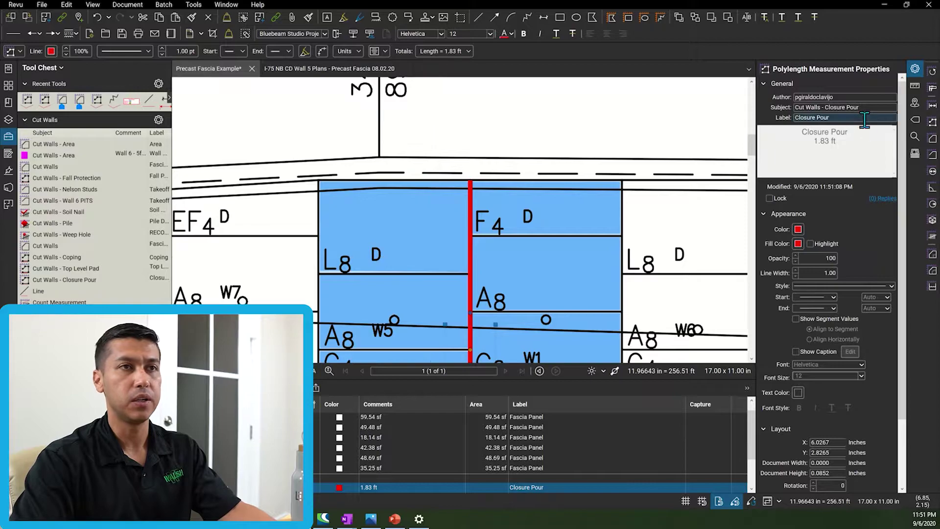
drag(867, 107, 819, 109)
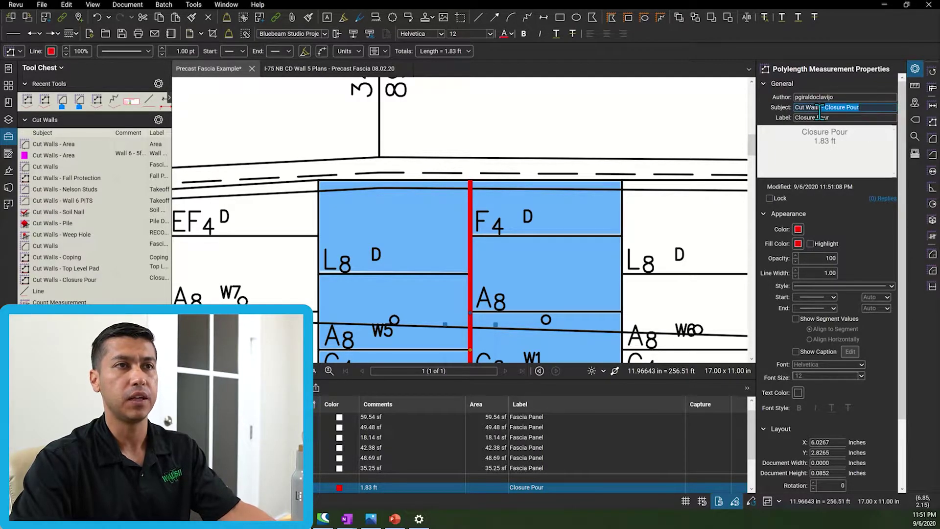
key(BackSpace)
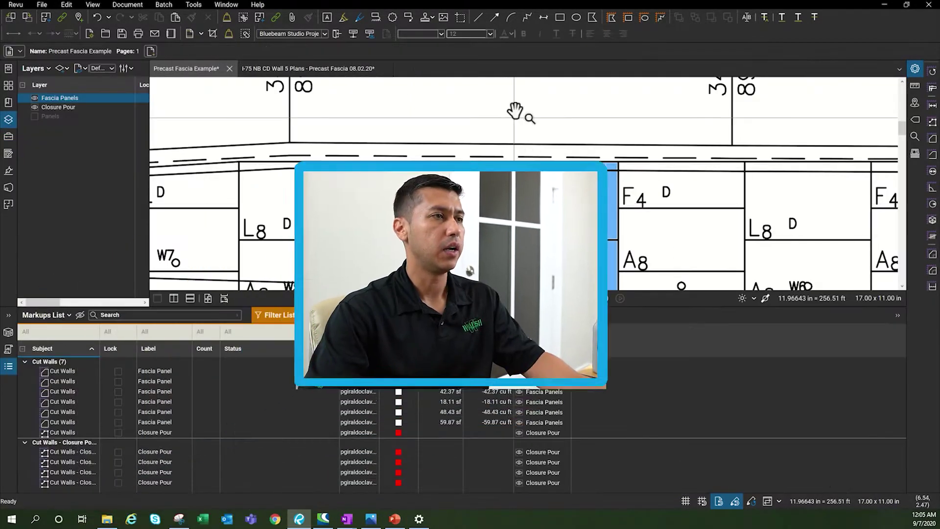
Open Manage Columns from the Markups List and begin a new custom column.
click(70, 317)
mouse_move(63, 329)
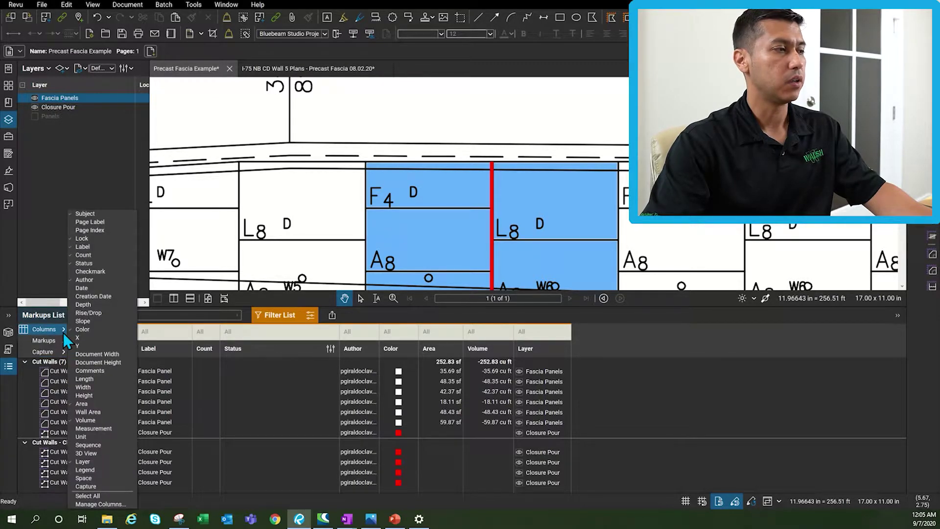
click(126, 505)
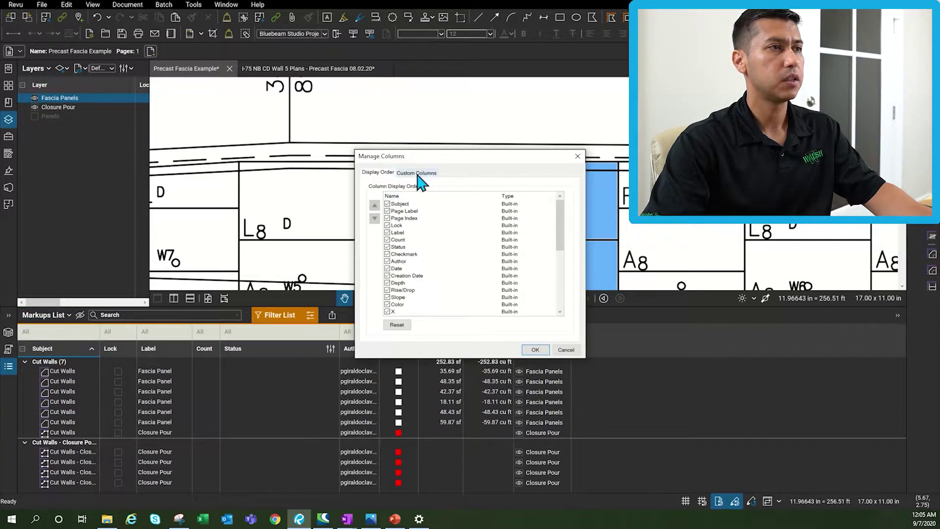
click(418, 176)
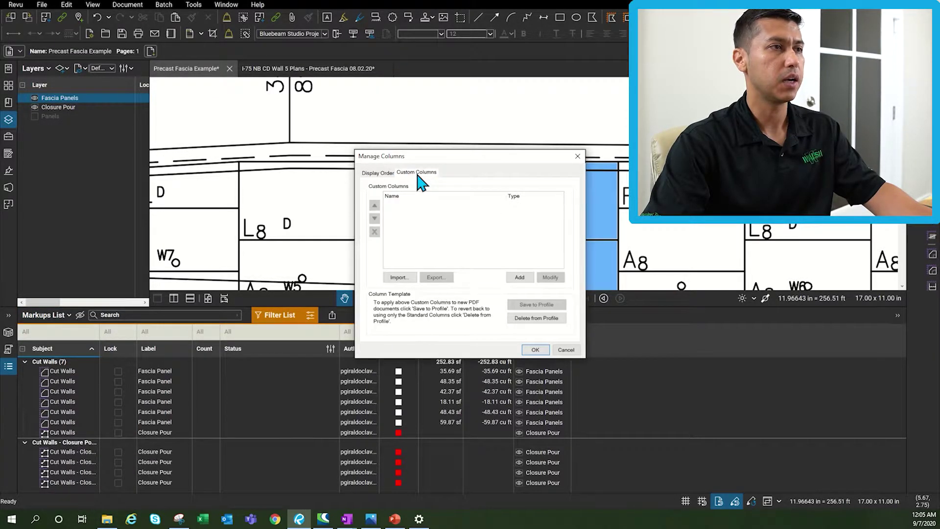
click(520, 278)
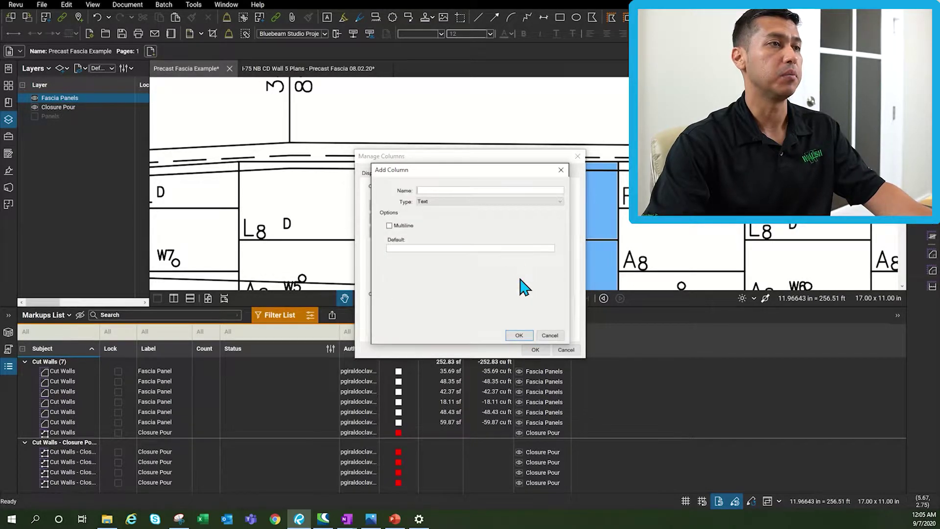
Create a Week Ending Date column with MM/dd/yy format and a custom default value.
click(467, 190)
text(Week Ending)
click(409, 253)
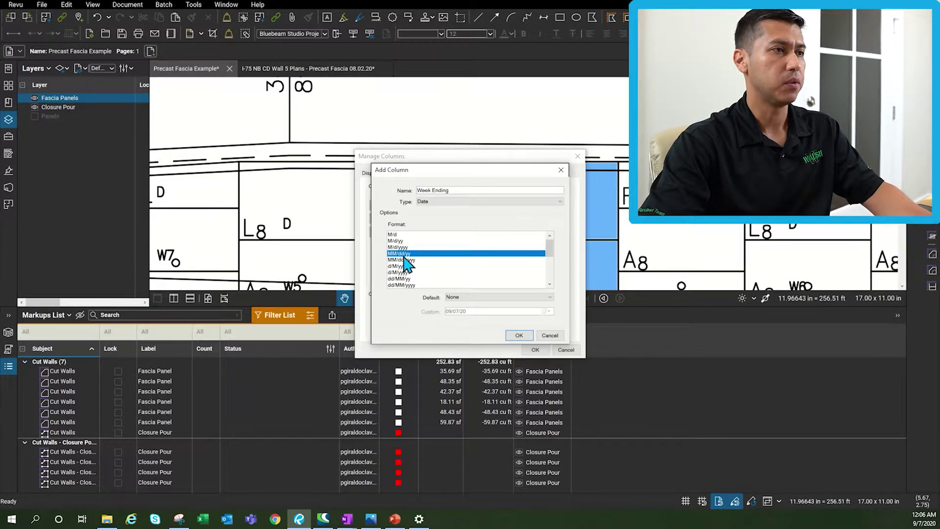
click(550, 297)
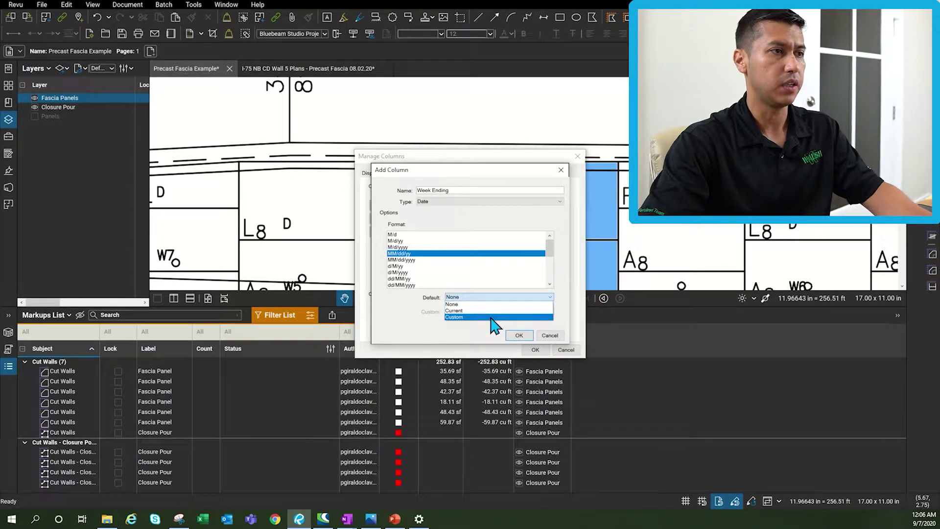
click(492, 318)
click(519, 336)
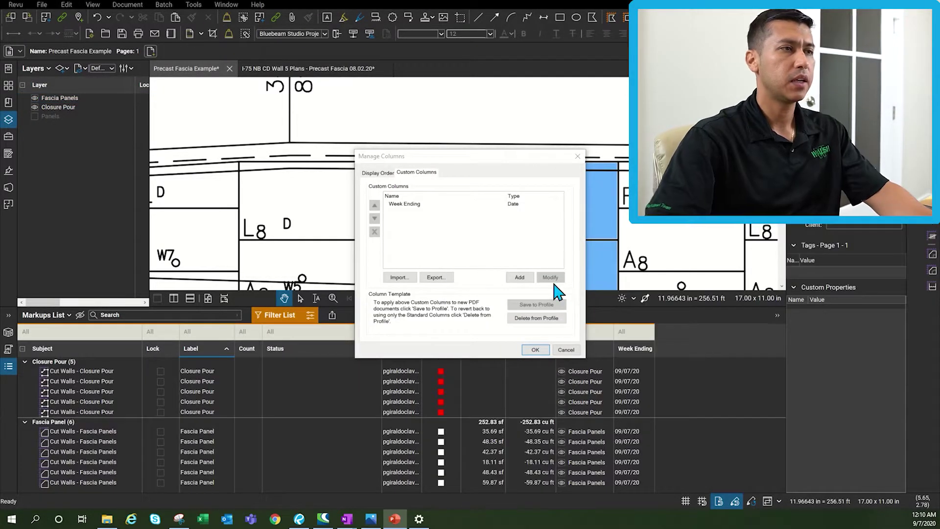
click(521, 278)
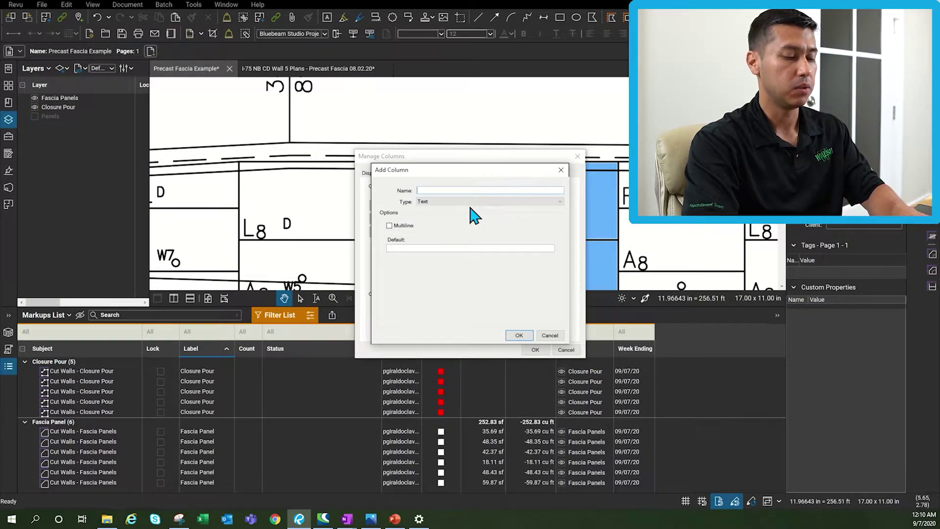
Make Week a Choice column with items 1–3 assigned to Cut Walls - Fascia Panels.
click(489, 201)
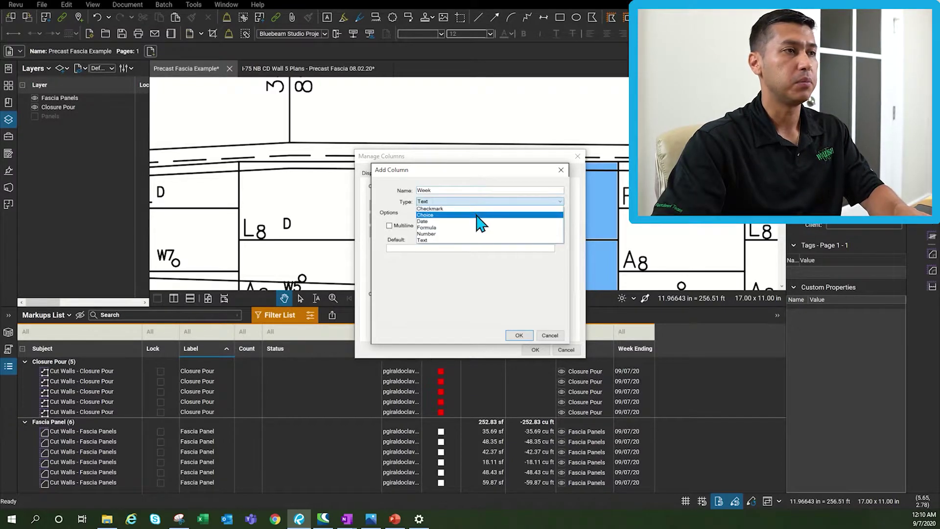
click(479, 220)
click(508, 313)
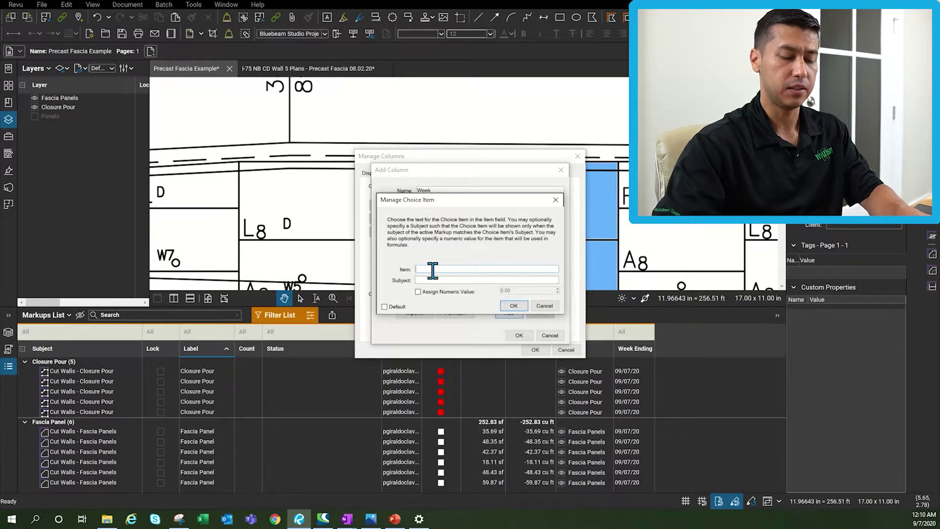
text(Cut Walls)
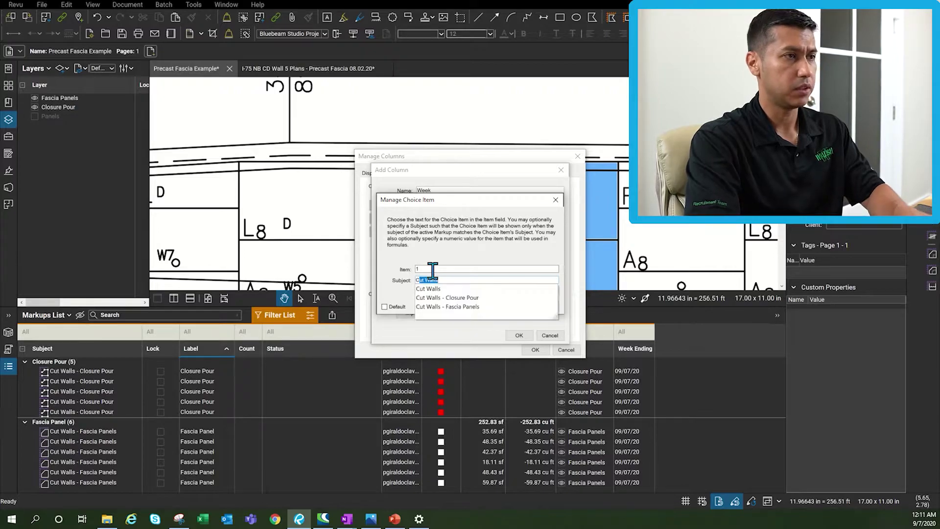
click(513, 307)
key(Return)
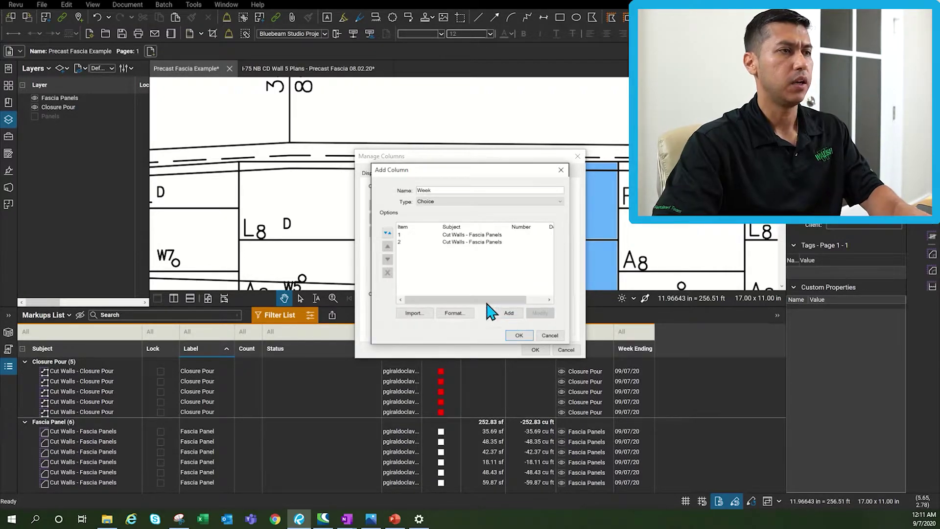
click(511, 314)
text(3)
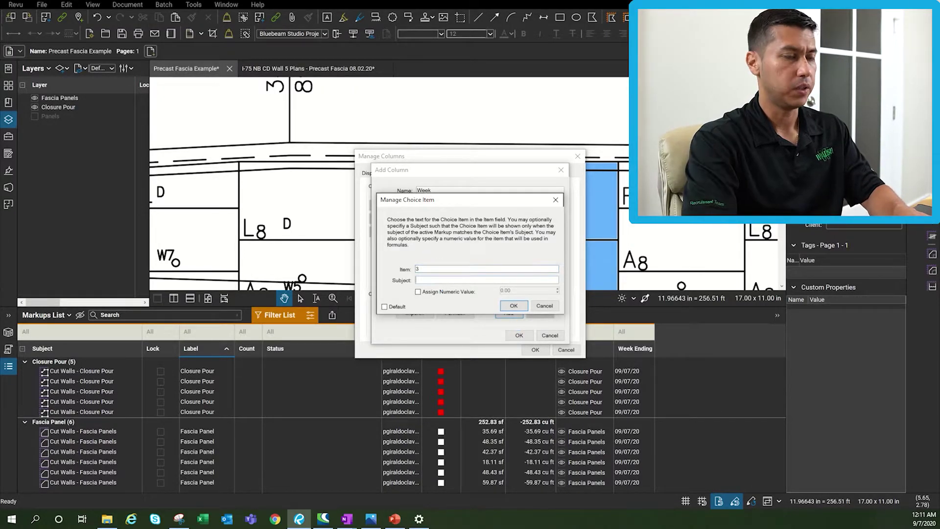
click(514, 306)
click(519, 335)
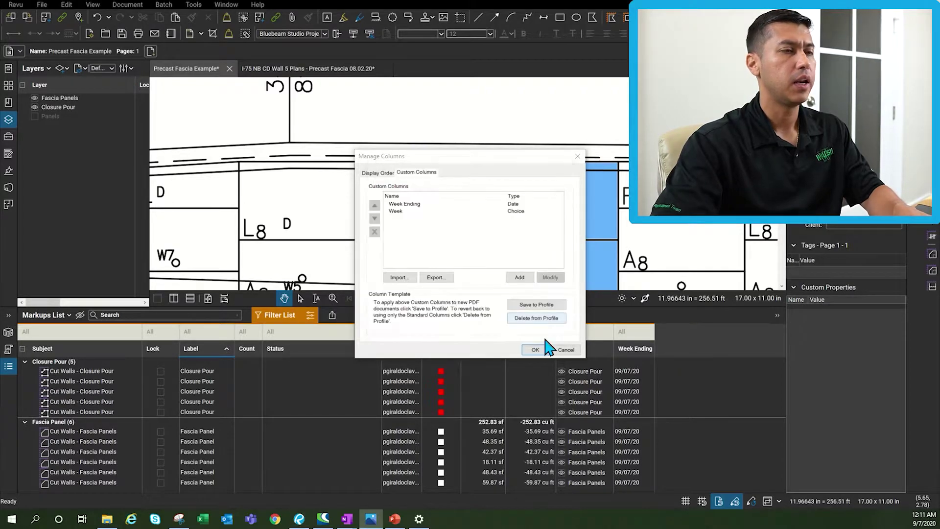
click(520, 277)
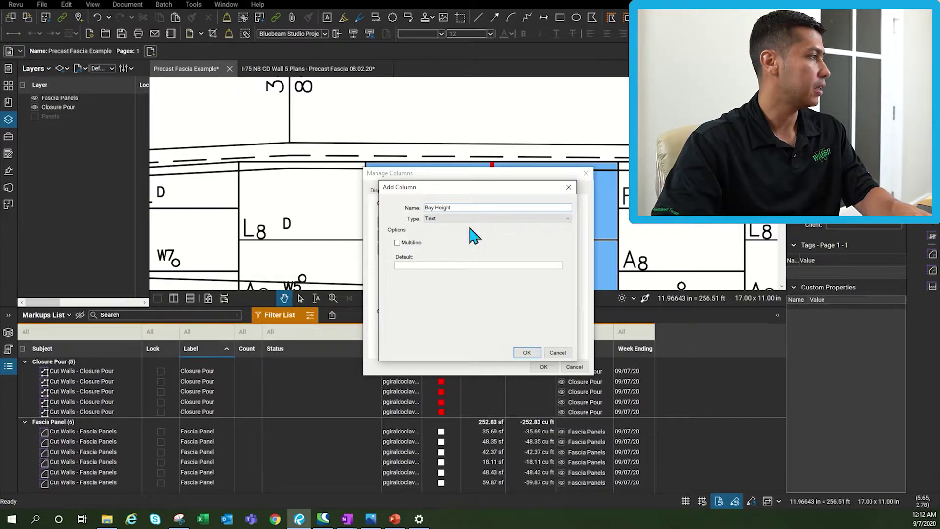
Set the Bay Height column to Formula type with the expression Length.
click(495, 219)
click(470, 260)
click(428, 250)
text(Leng)
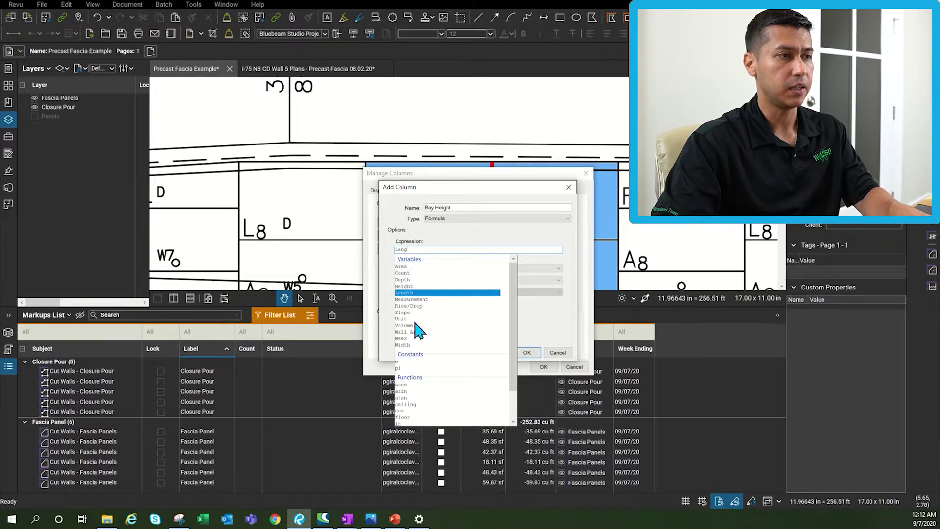
click(406, 294)
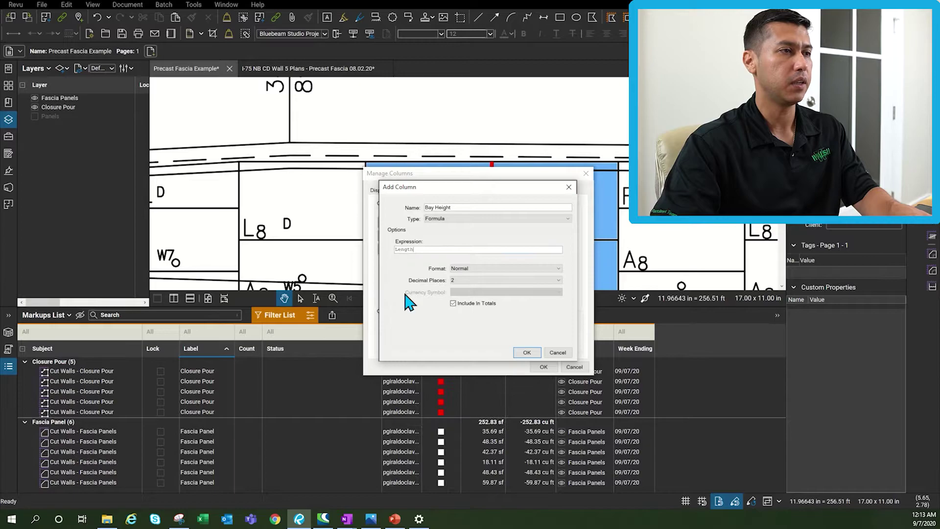
click(535, 353)
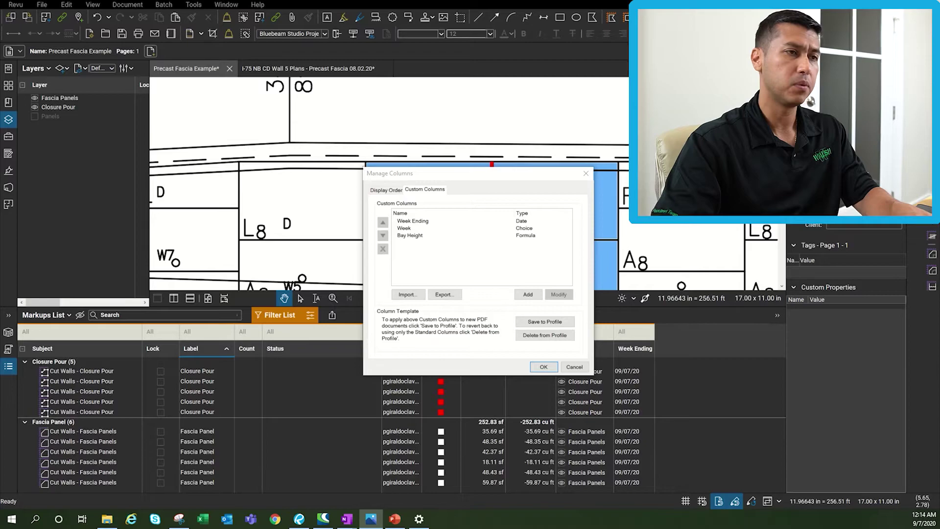
Create the Closure Pour SF formula column built from [Bay Height]*.
click(528, 294)
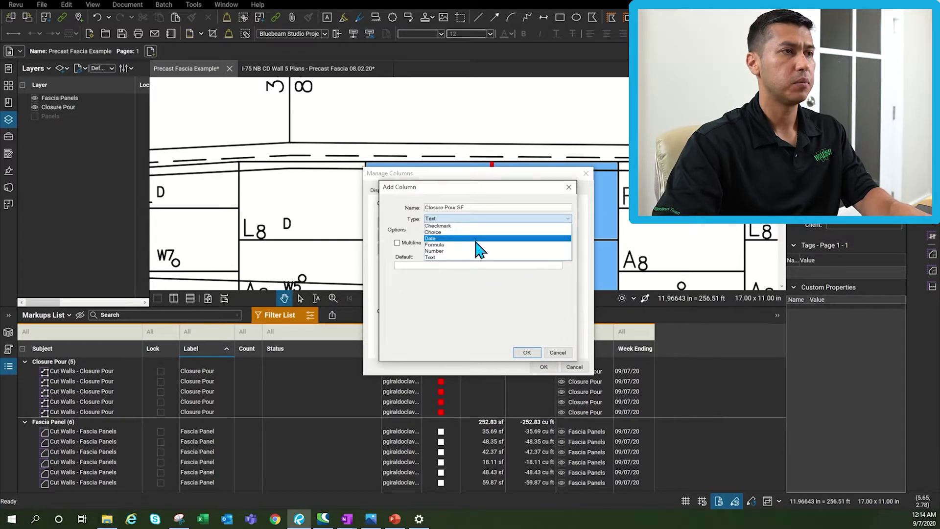
click(477, 247)
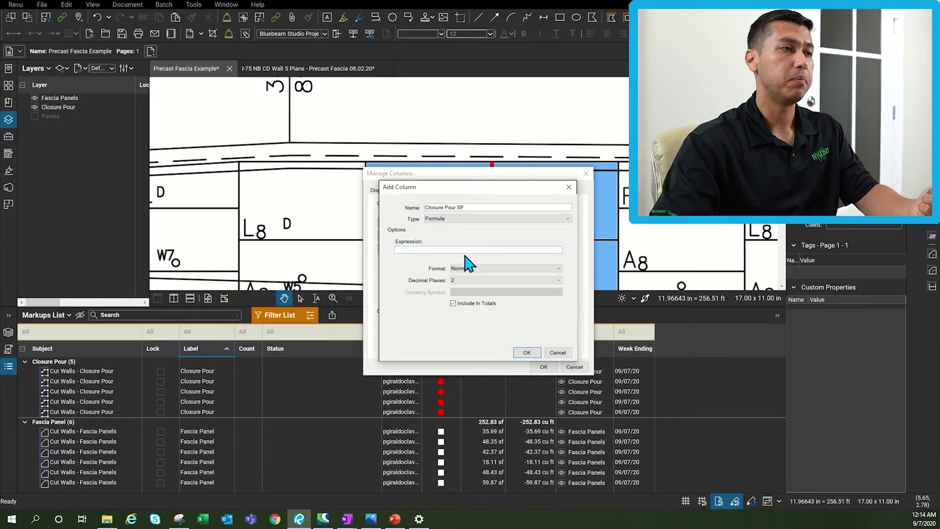
text(()
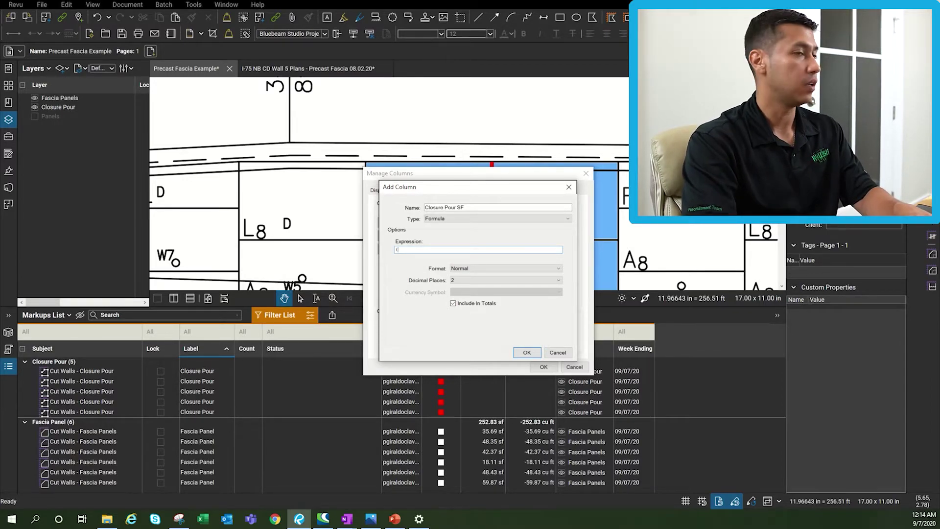
text(Bay)
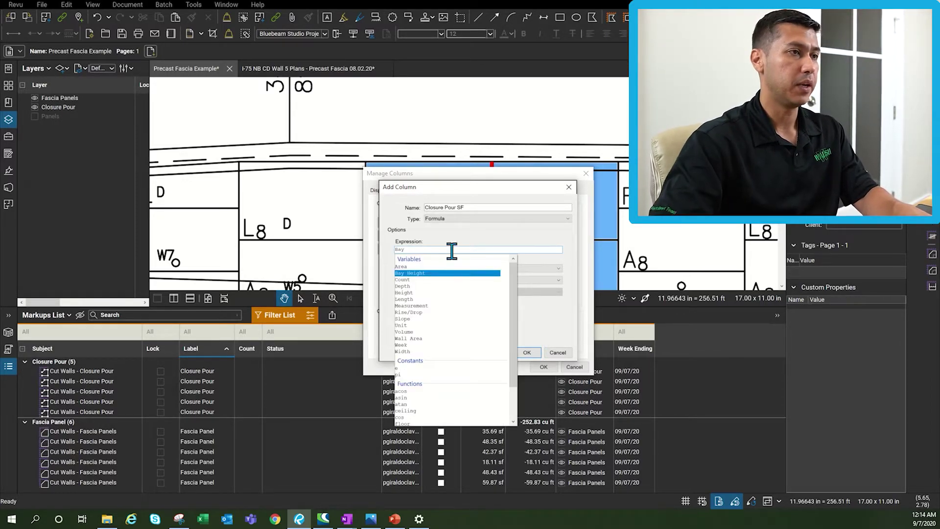
click(431, 274)
text(*)
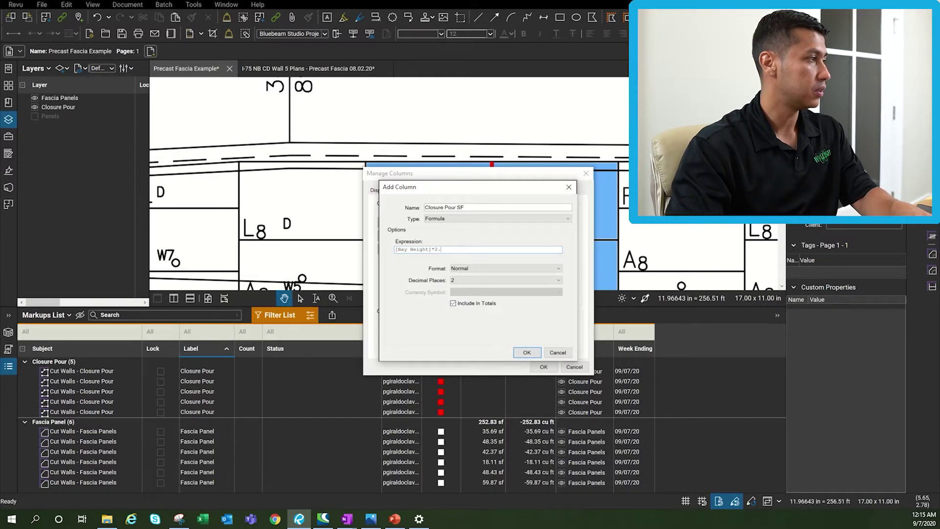
click(528, 352)
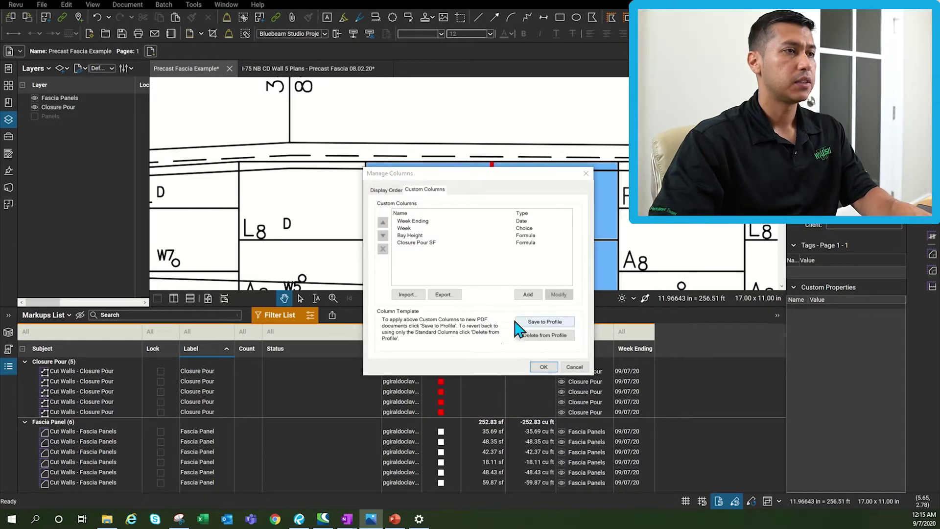
Create the CY Closure Pour formula column as [Bay Height]*[Closure Pour SF]/27 and apply the columns.
click(528, 294)
click(492, 218)
click(497, 245)
text([Bay Height]*clo)
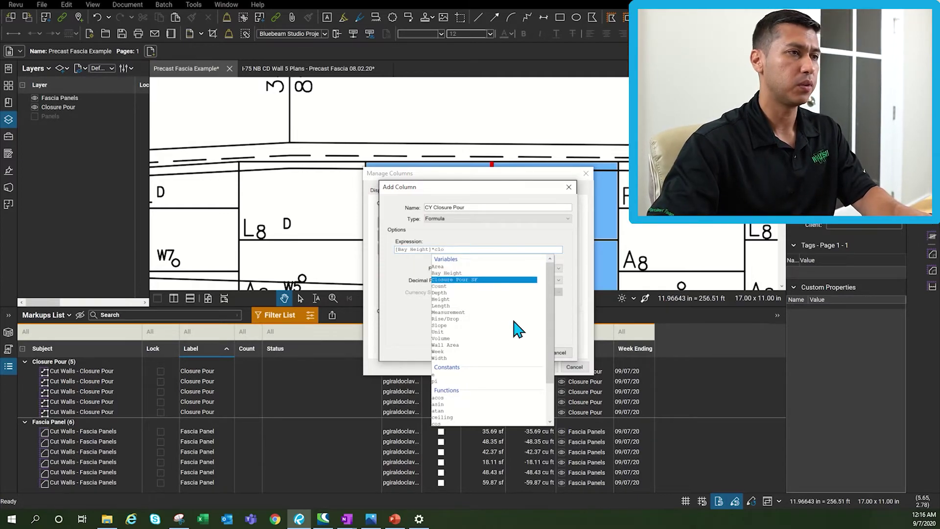
click(465, 278)
text(/27)
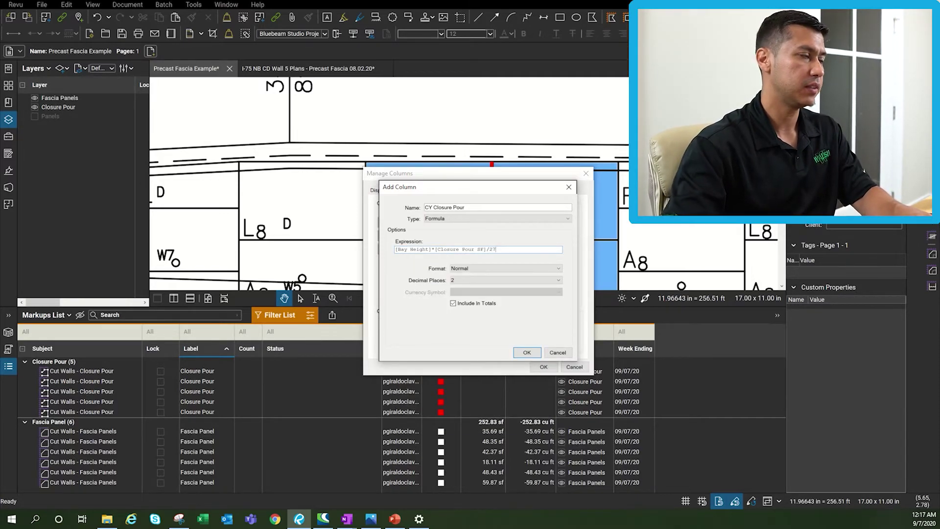
click(527, 353)
click(544, 366)
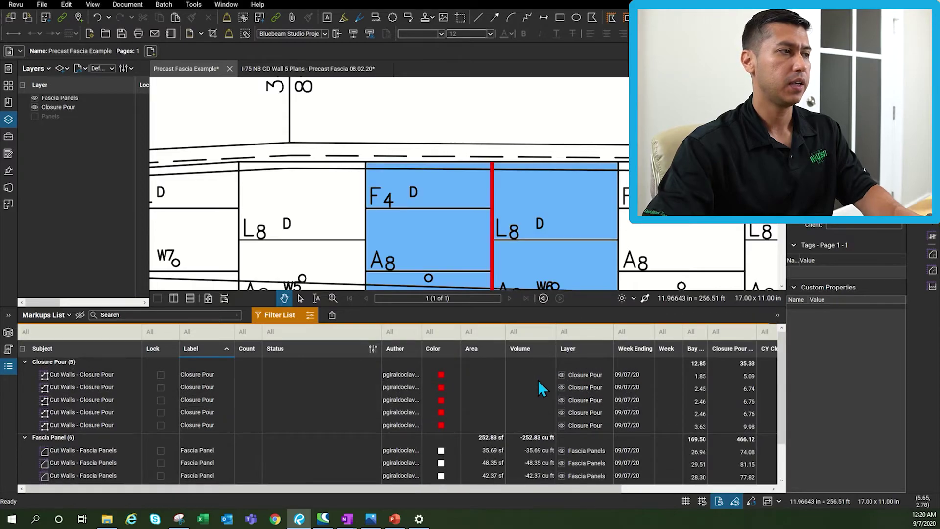
Widen the Subject column, scroll the Markups List right, and select the fascia panel markups.
drag(142, 337, 177, 338)
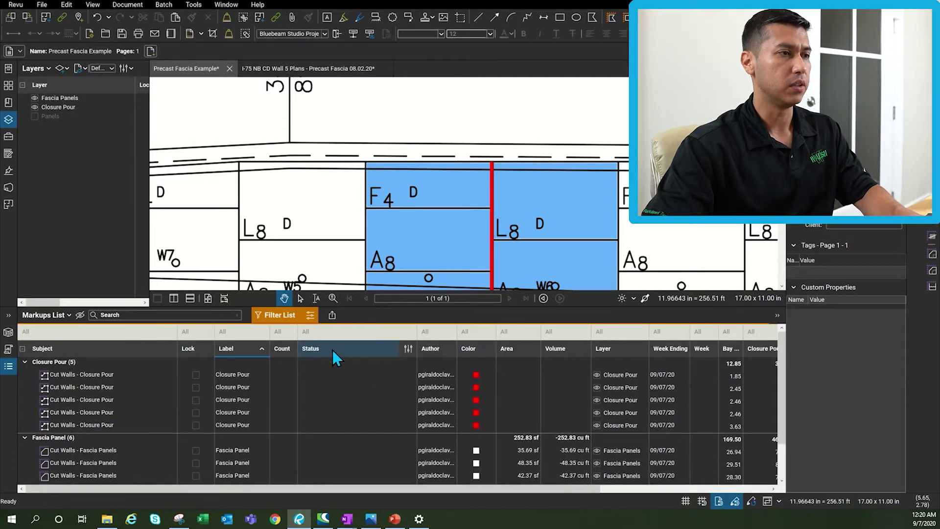
drag(368, 493, 524, 490)
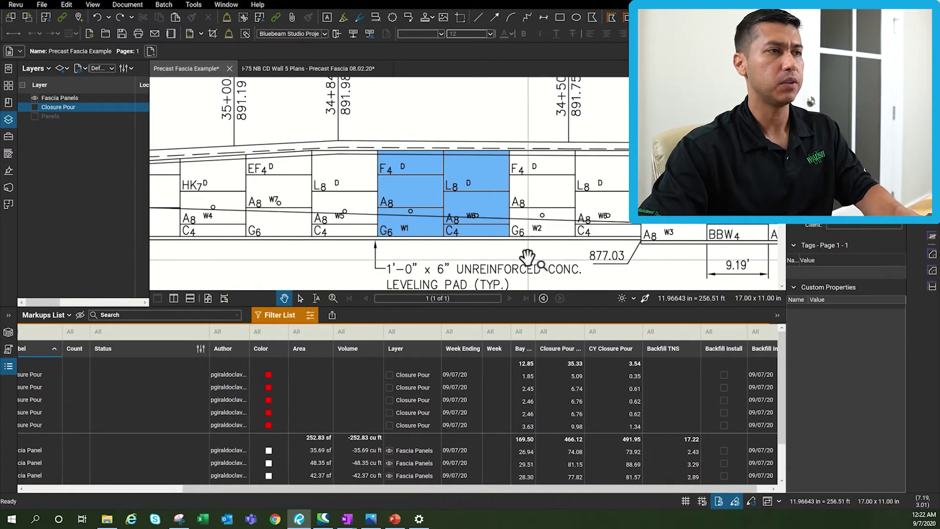
right_click(379, 145)
key(Escape)
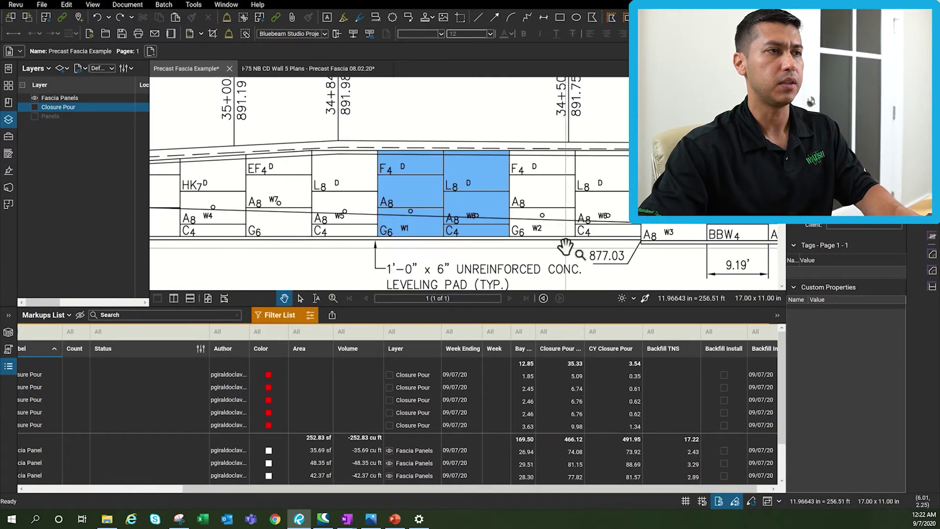
click(443, 147)
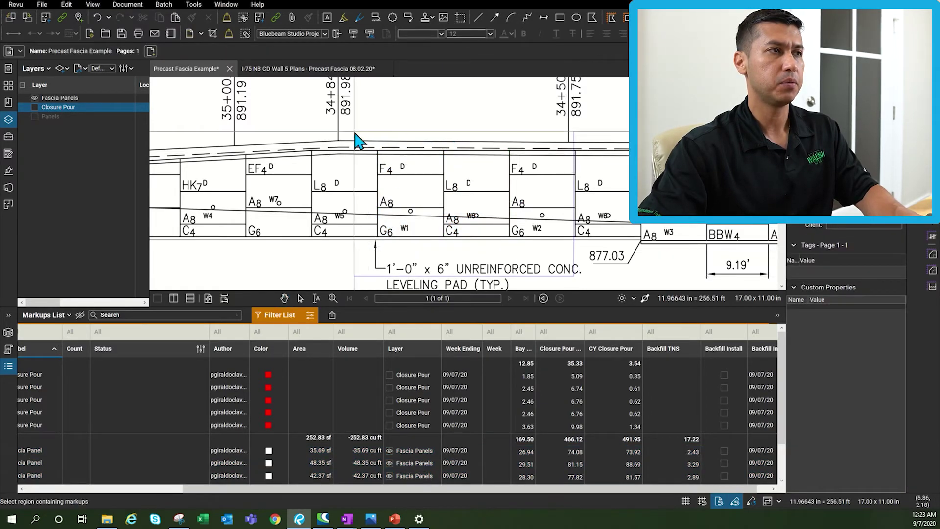
click(509, 169)
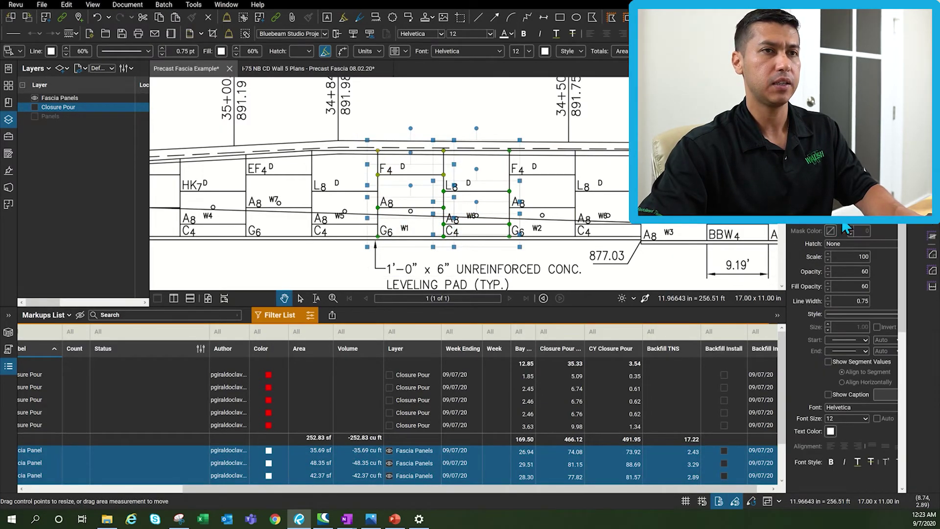